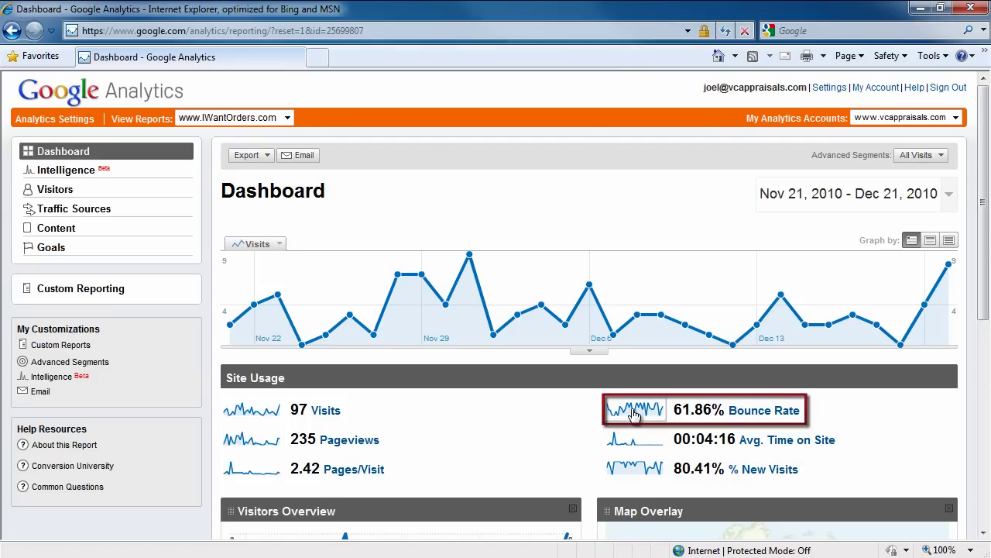
Show the Bounce Rate in the dashboard's trend graph and look over the rest of the dashboard
left_click(635, 414)
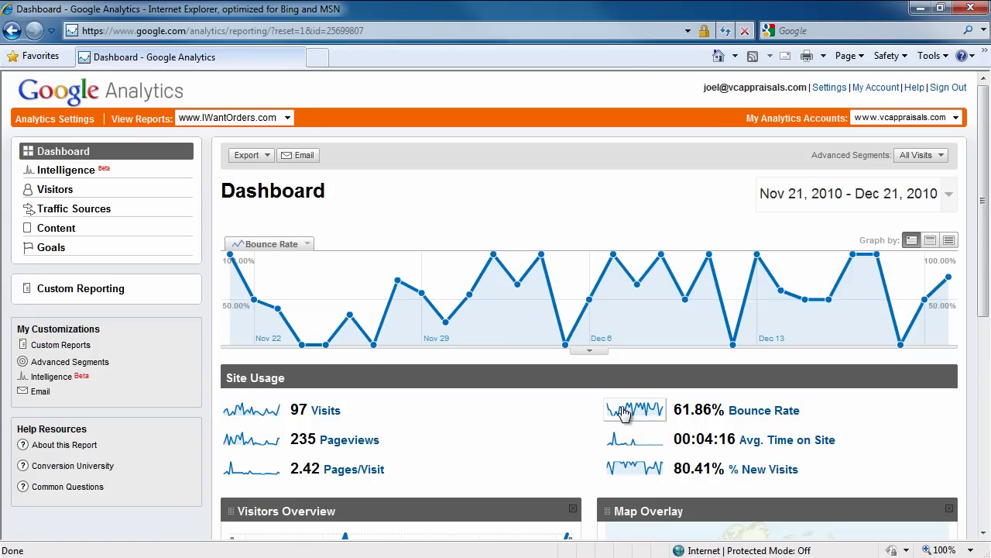
left_click_drag(985, 279, 987, 488)
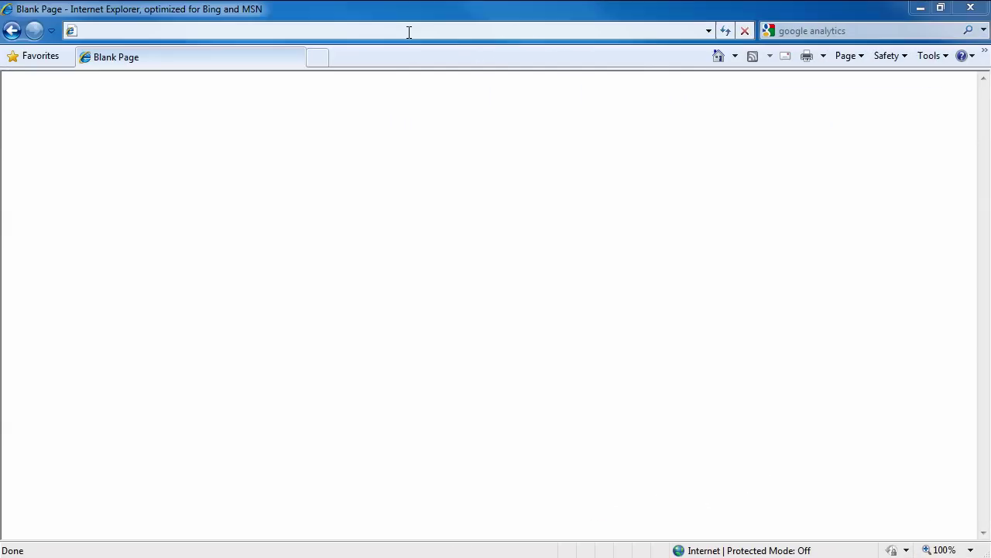
left_click(409, 31)
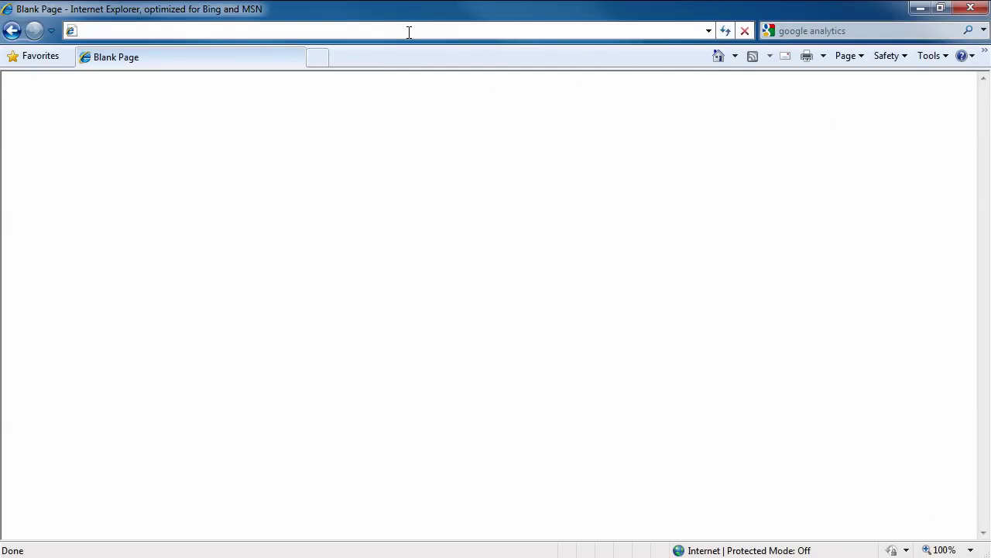
type("www.google")
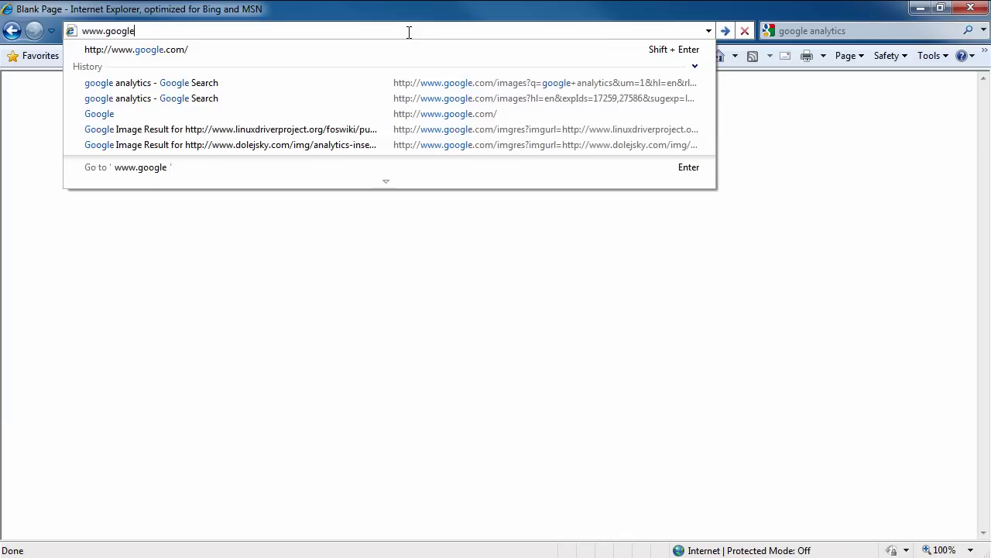
type(".com")
key("Return")
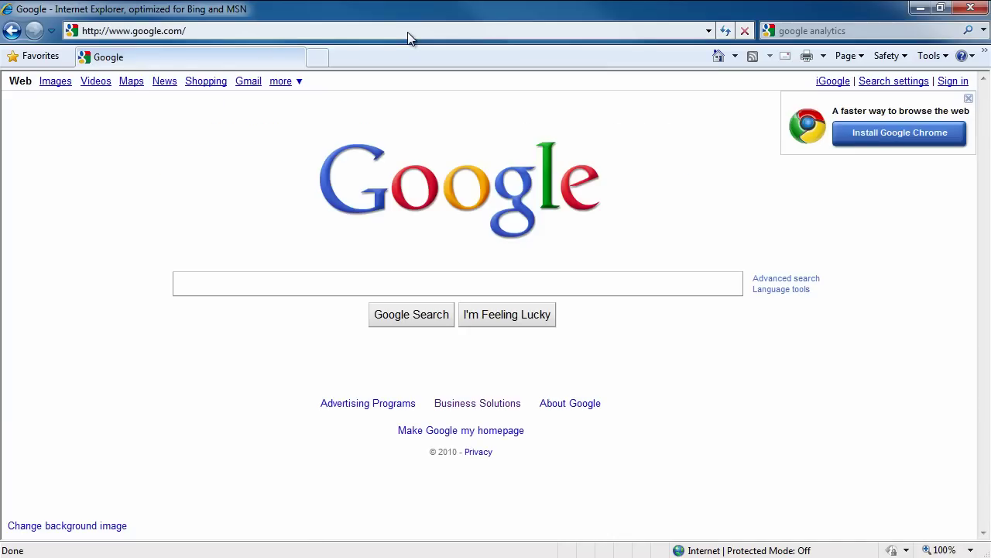
Find Analytics among Google's Business Solutions and start signing up for a new Google Analytics account
left_click(492, 404)
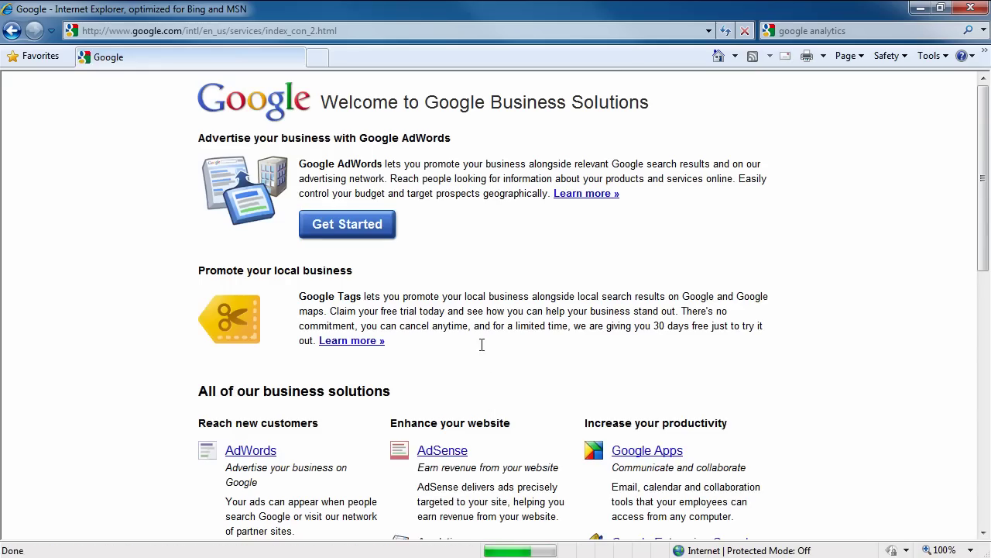
scroll(481, 341, "down", 3)
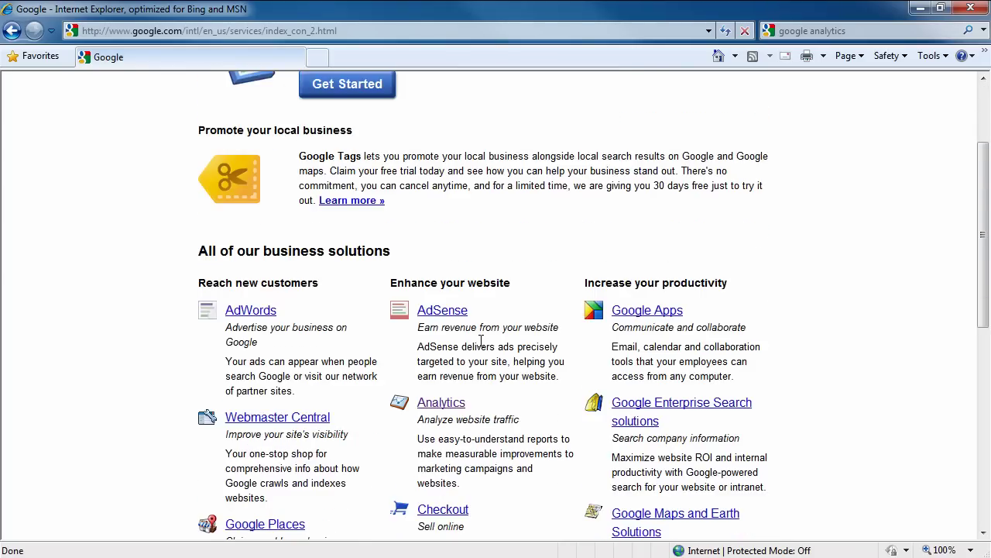
scroll(481, 341, "down", 2)
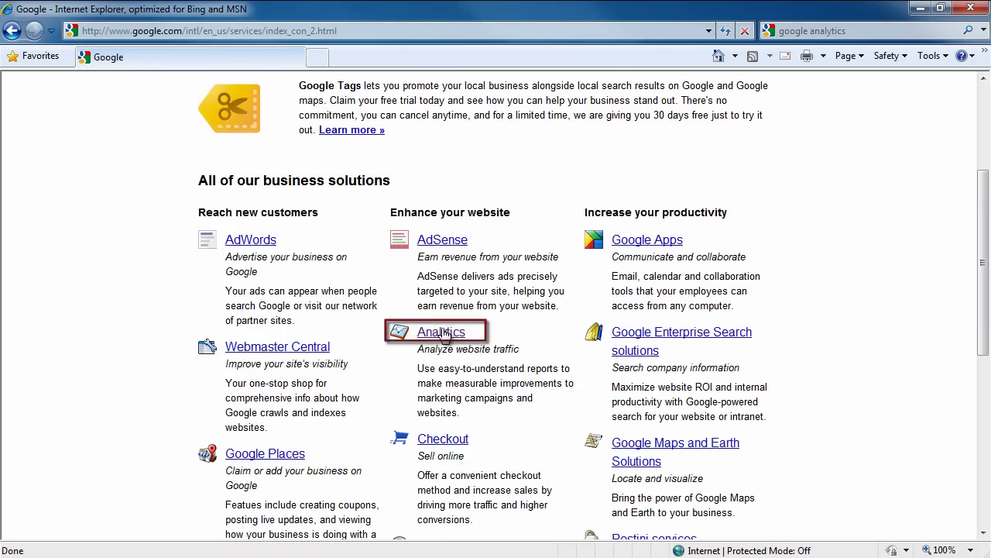
left_click(441, 332)
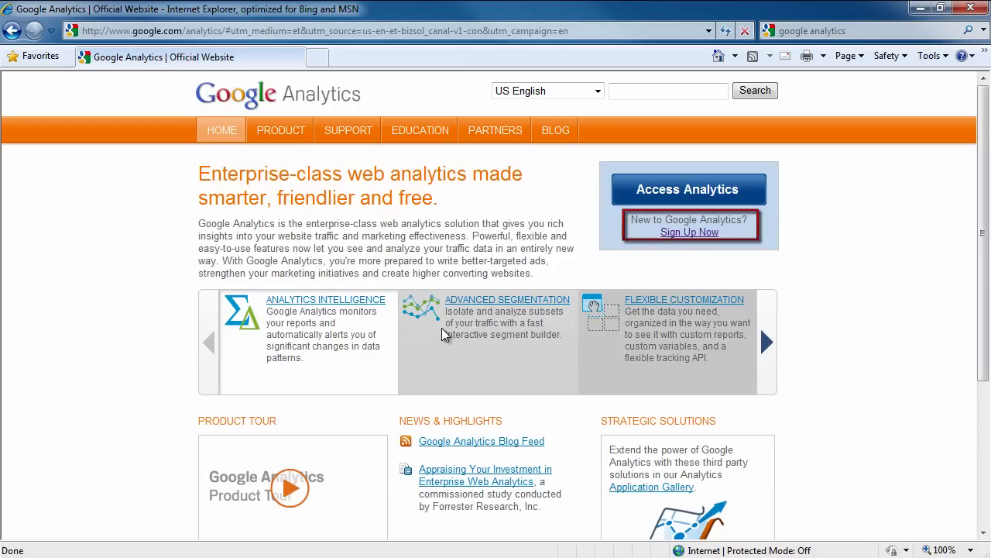
left_click(695, 240)
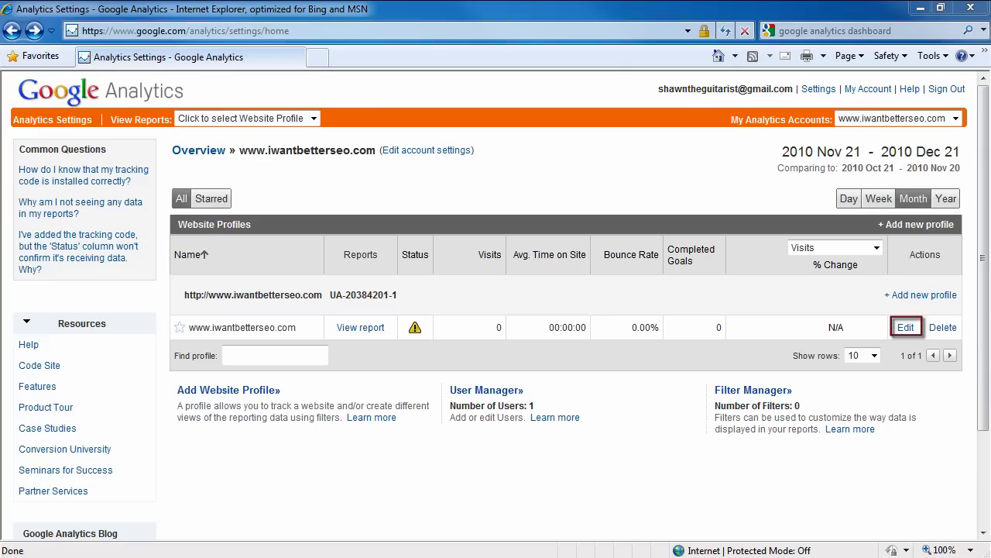
left_click(905, 328)
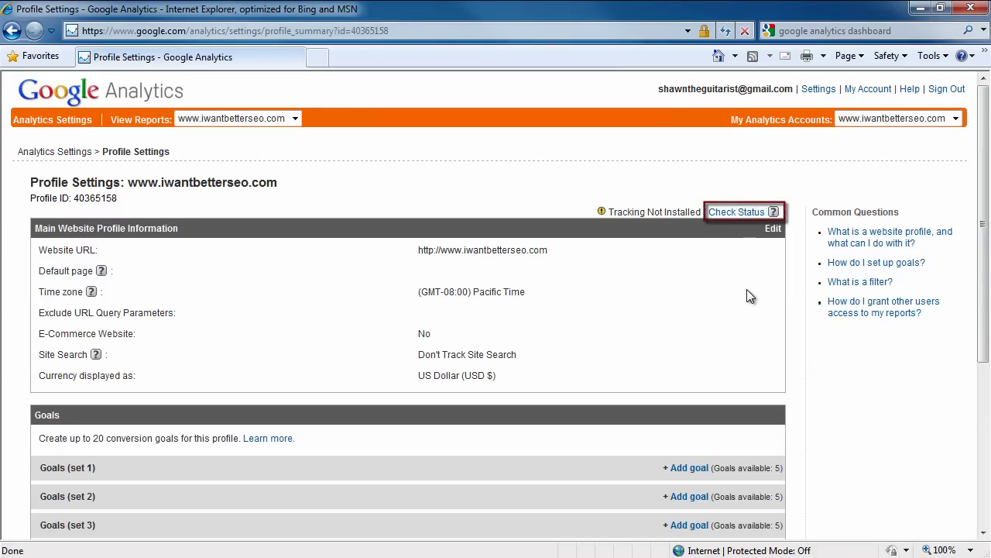
left_click(734, 213)
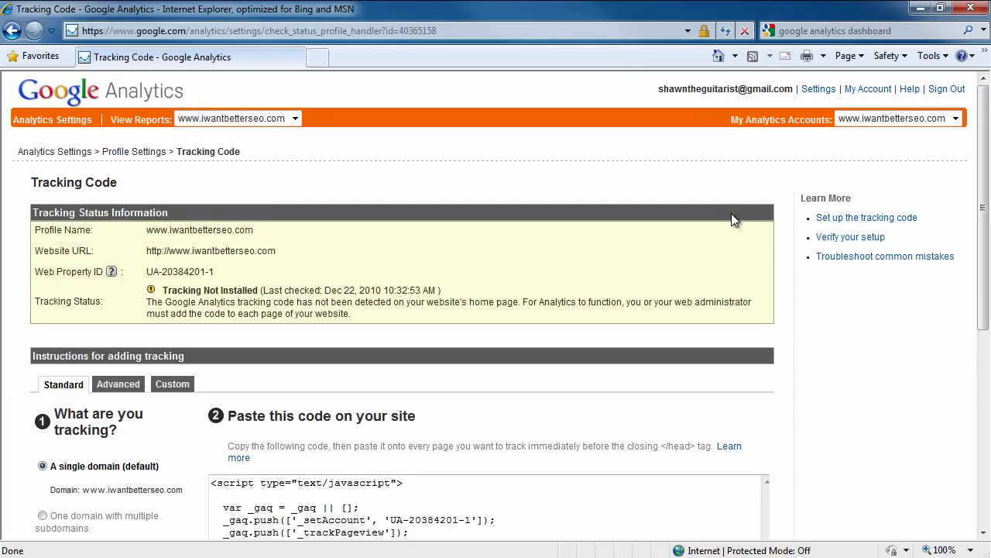
scroll(790, 370, "down", 5)
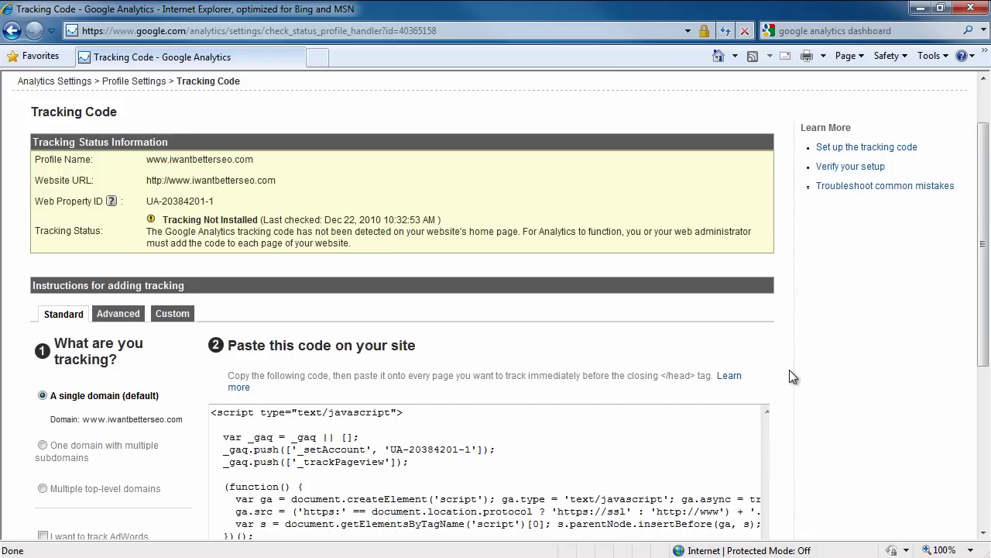
scroll(790, 369, "down", 2)
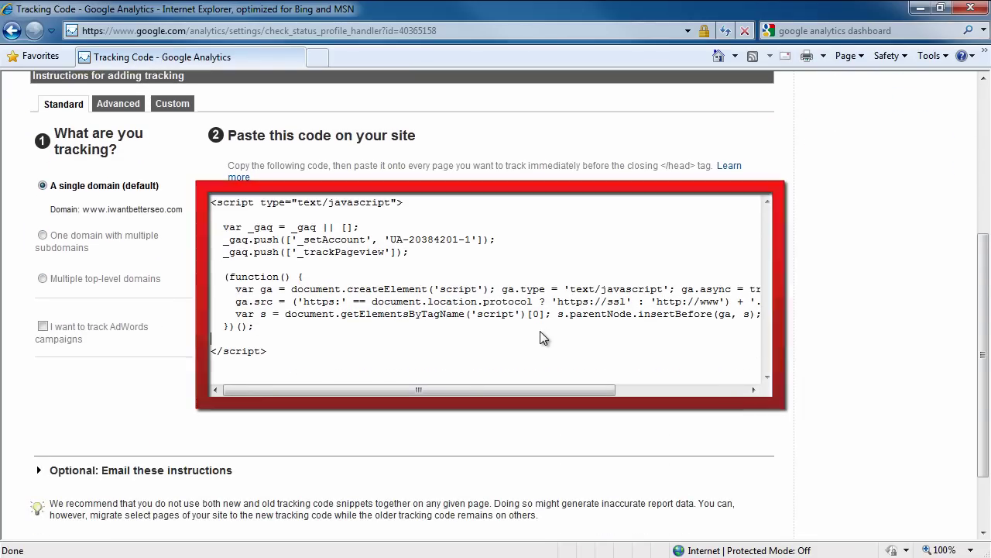
key("ctrl+a")
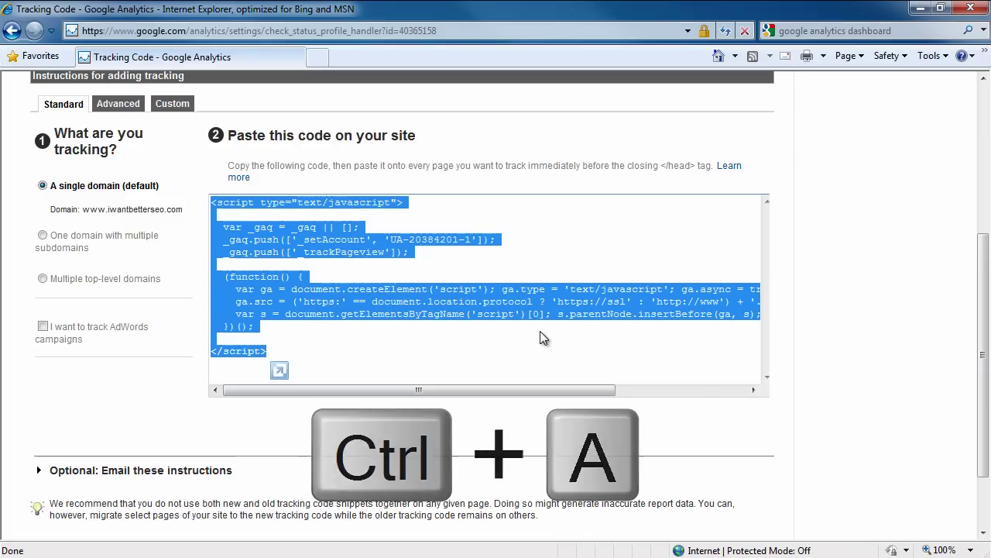
key("ctrl+c")
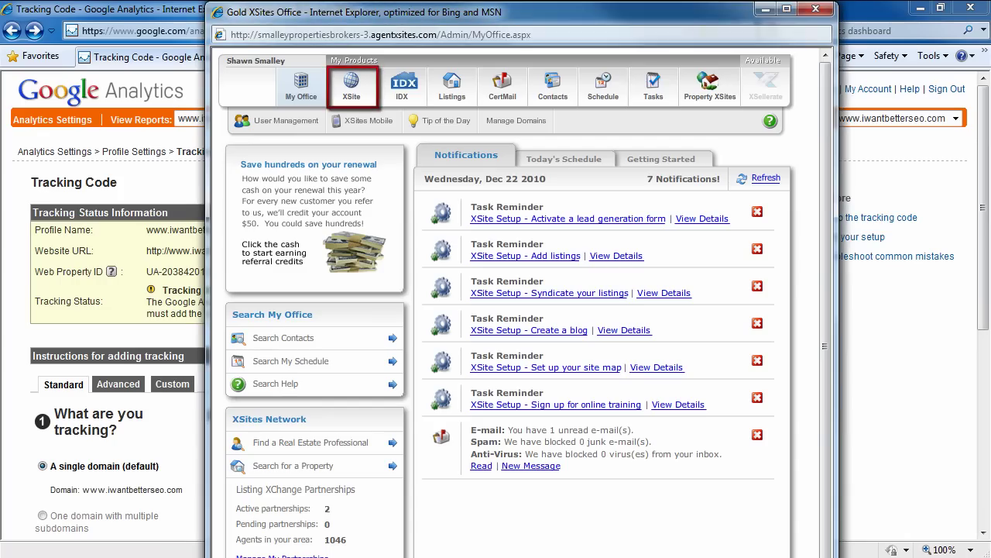
In the XSites admin window, enable the custom footer in the Site Footer settings and open it for customizing
left_click(351, 84)
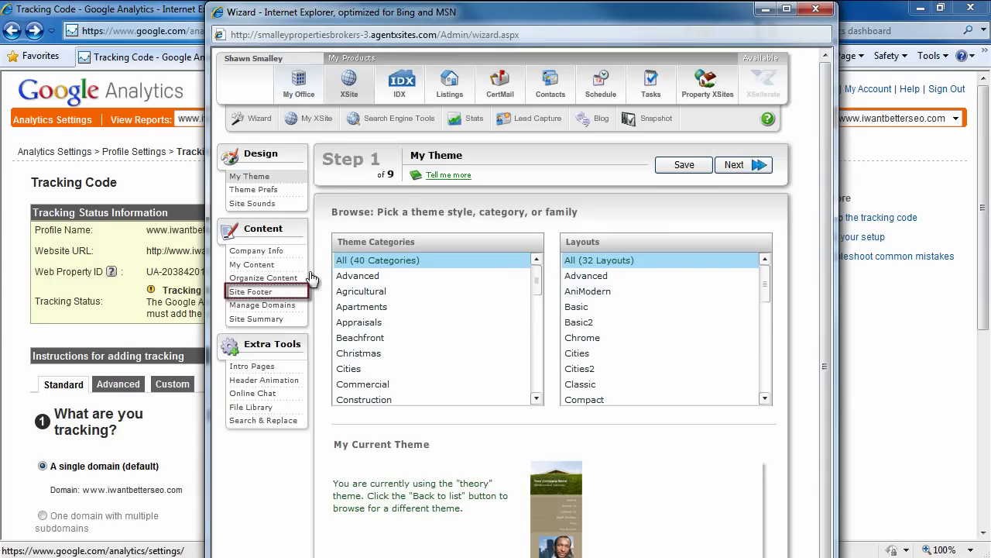
left_click(257, 293)
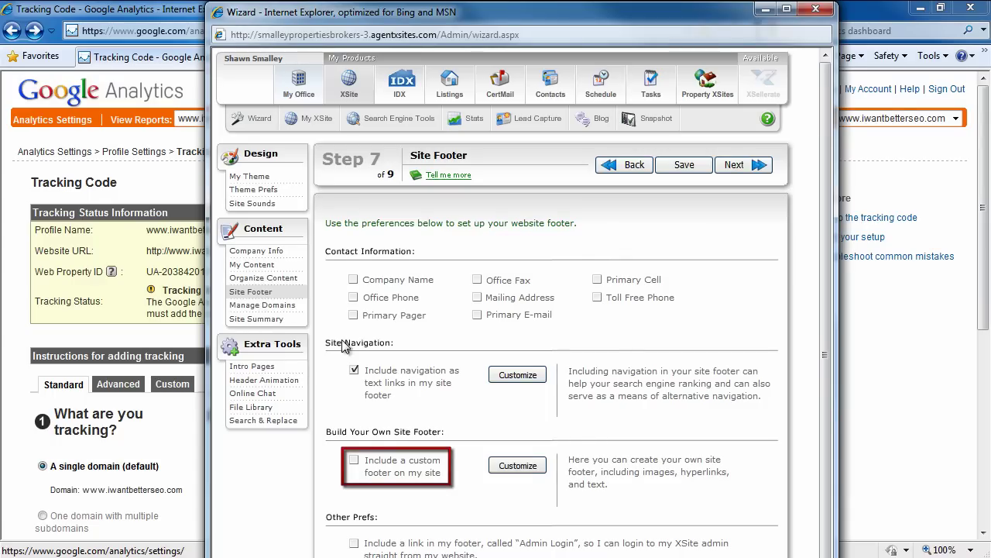
left_click(354, 461)
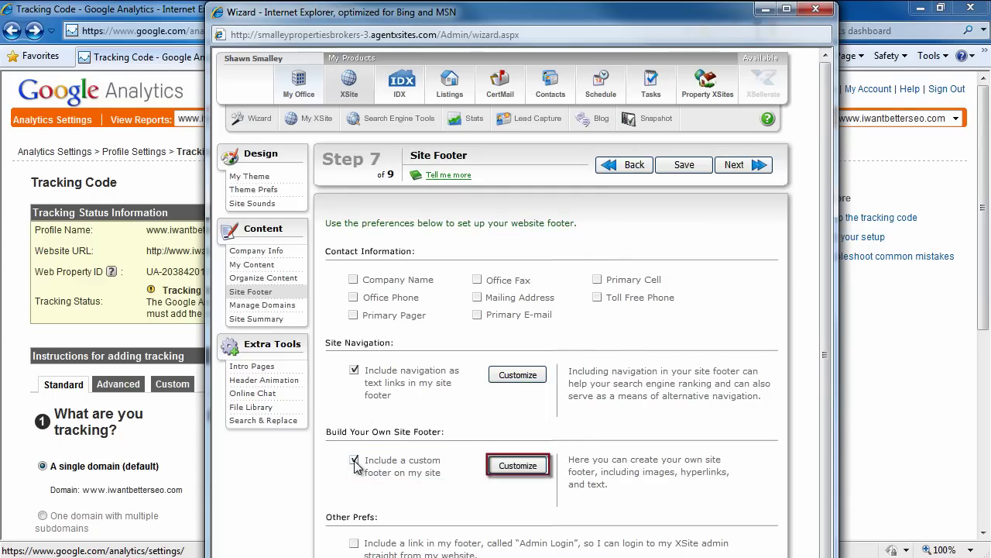
left_click(523, 468)
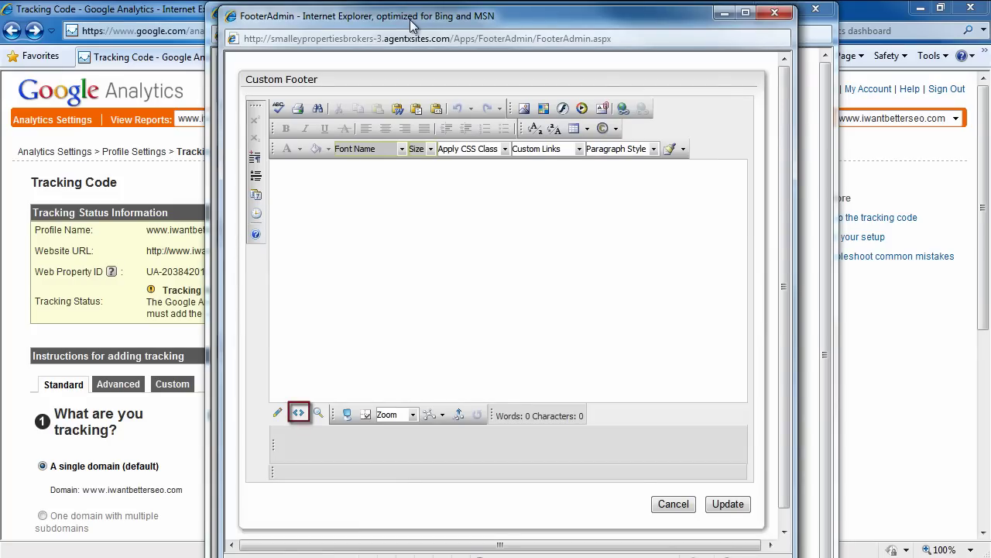
Paste the copied tracking code into the custom footer's HTML source, update the footer and save the Site Footer settings
left_click(298, 413)
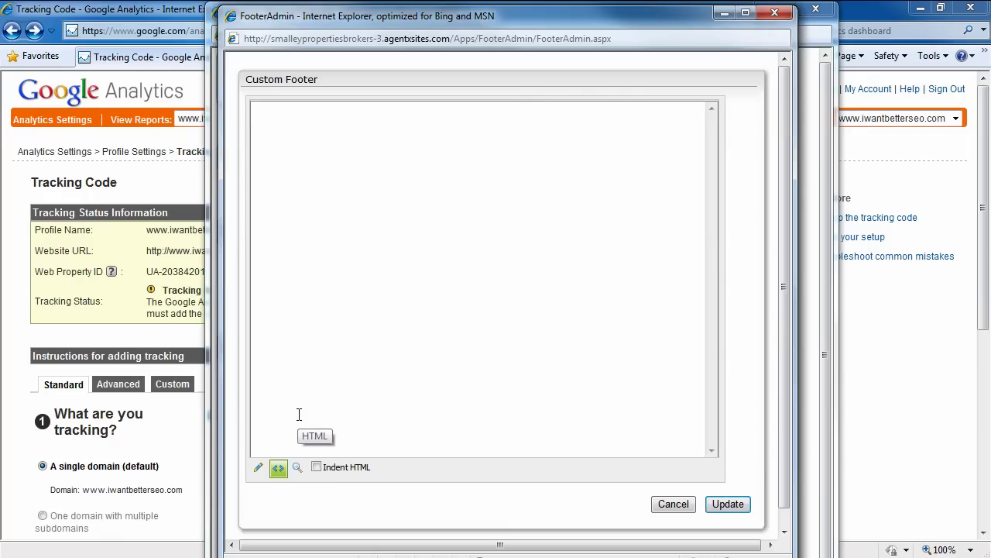
key("ctrl+v")
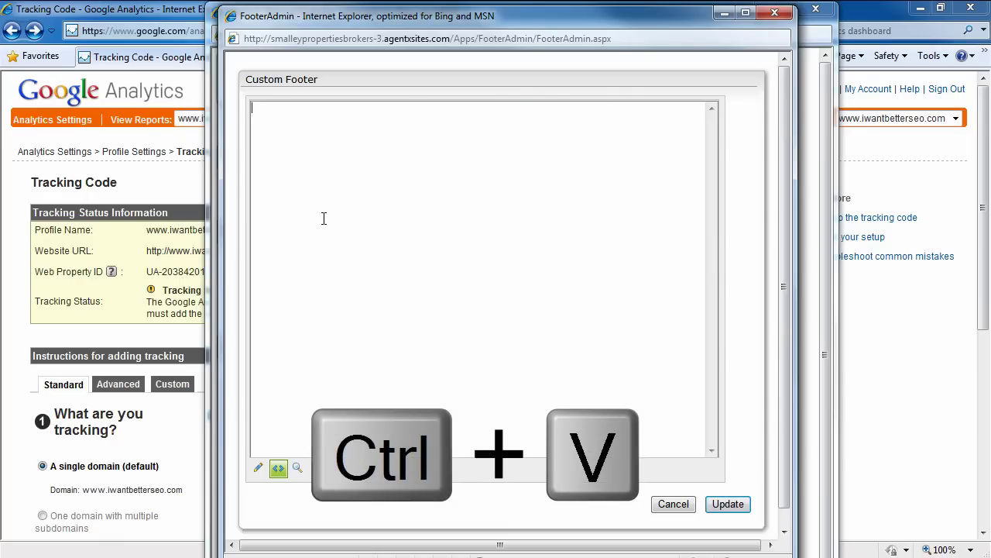
key("ctrl+v")
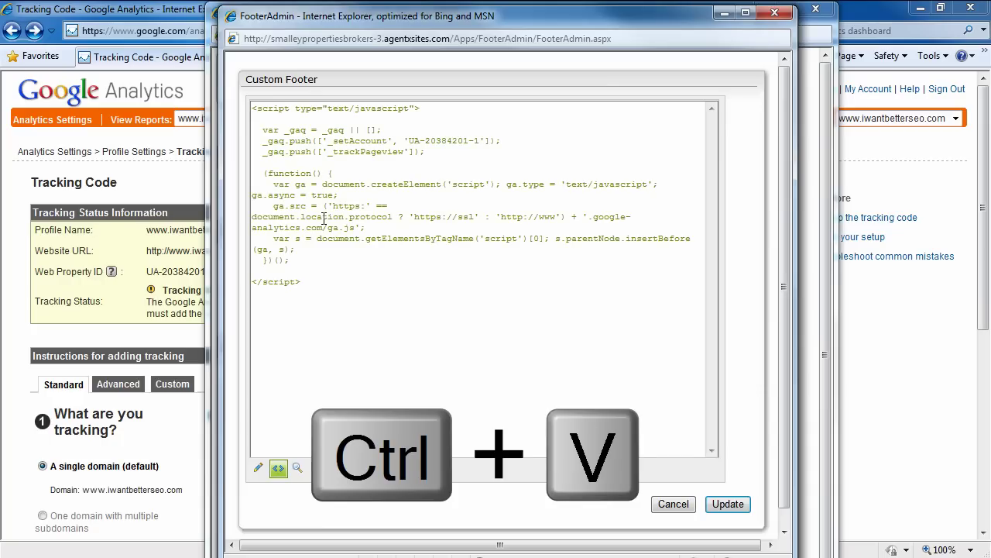
left_click(729, 504)
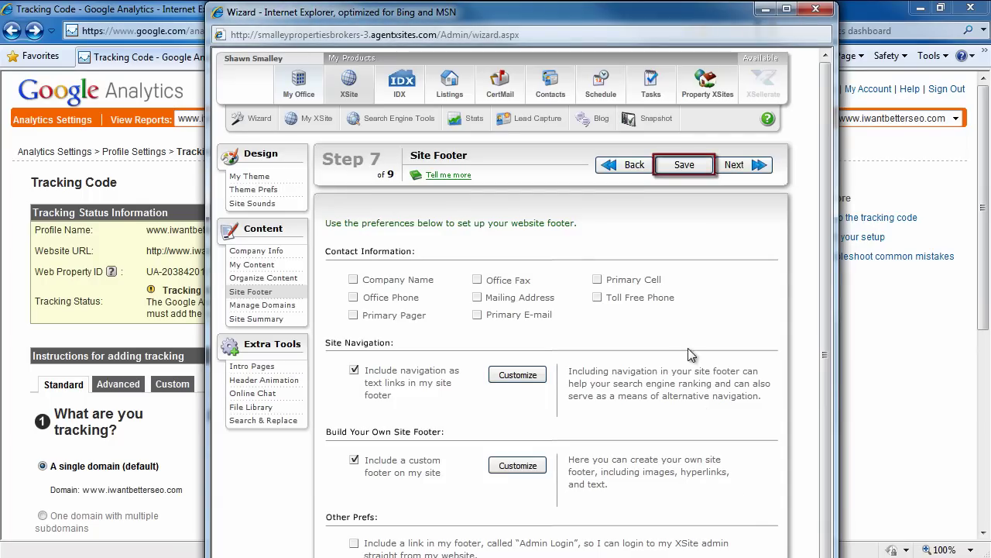
left_click(682, 173)
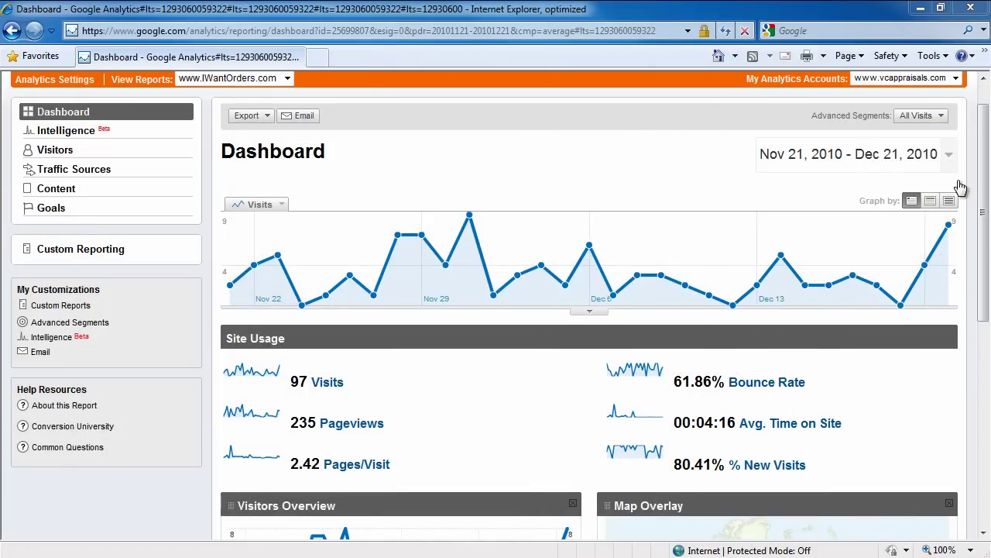
left_click(944, 116)
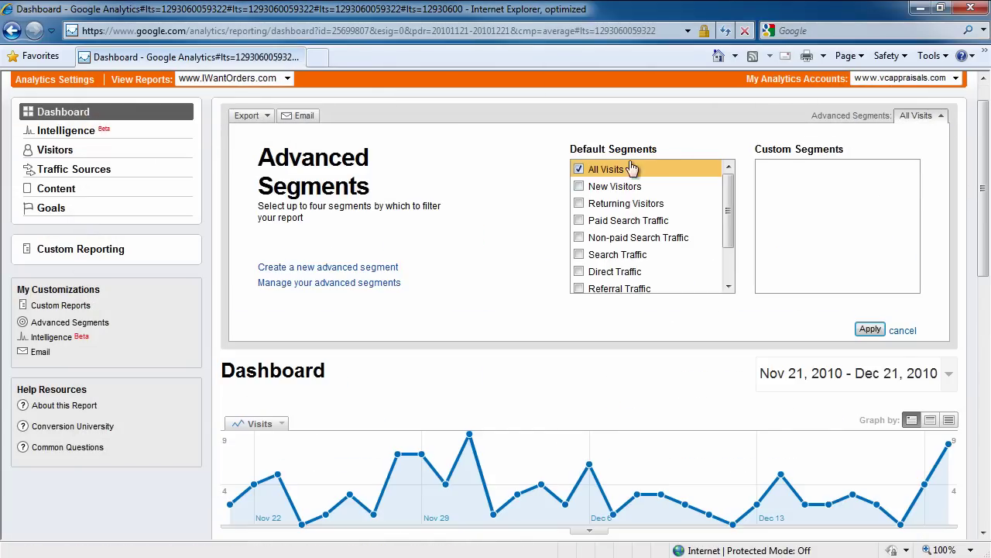
left_click(578, 186)
left_click(578, 203)
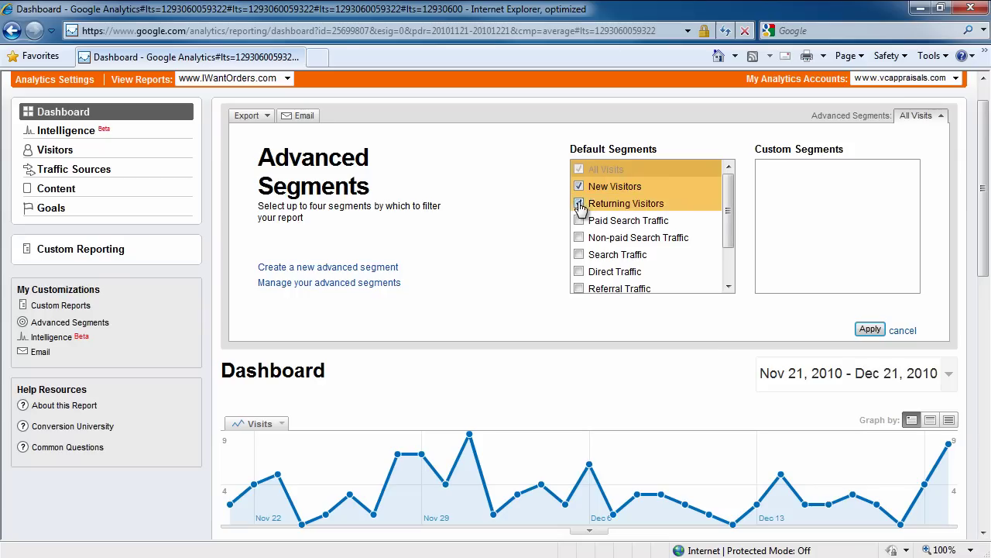
left_click_drag(732, 207, 720, 287)
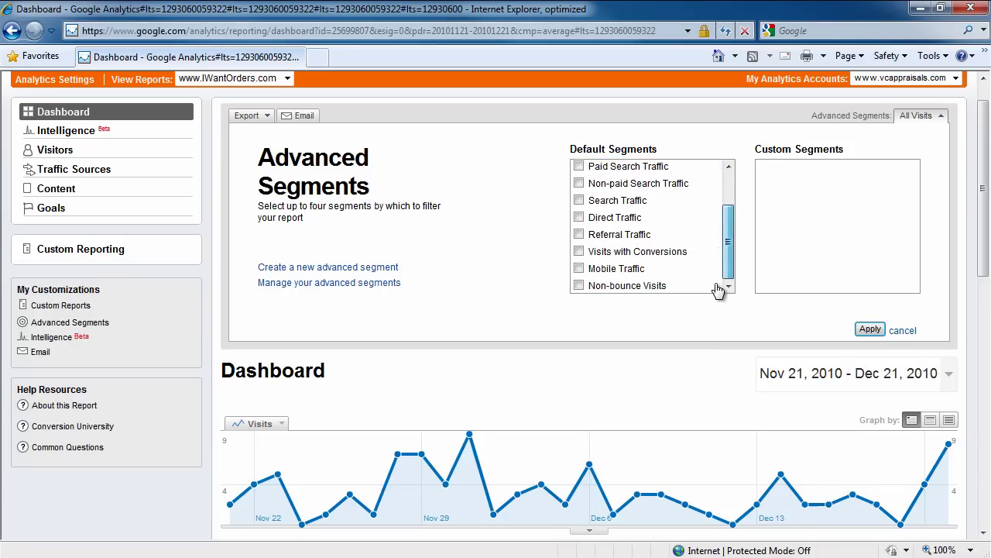
left_click(579, 286)
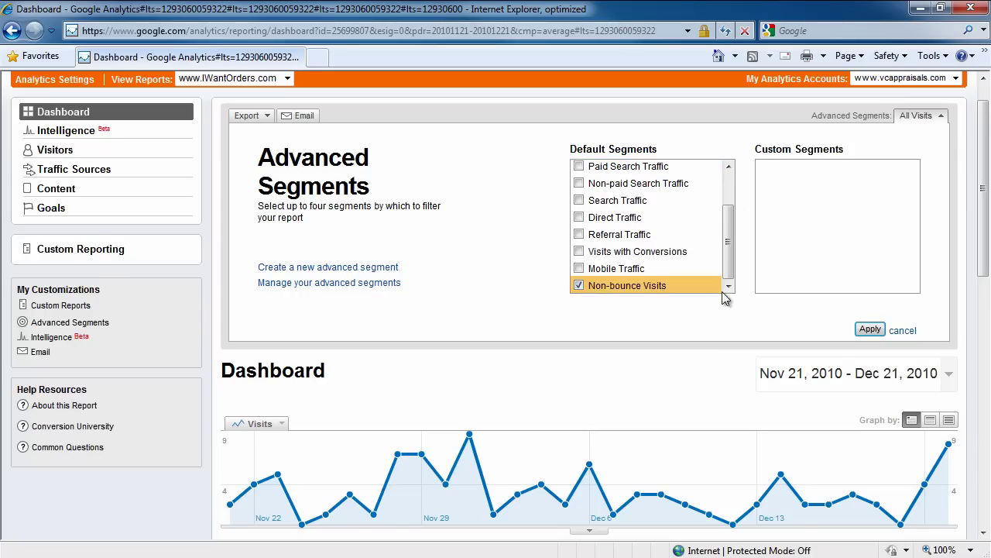
left_click(871, 329)
Examine the bounce rates per segment under Site Usage and open the Bounce Rate report
left_click_drag(982, 151, 985, 236)
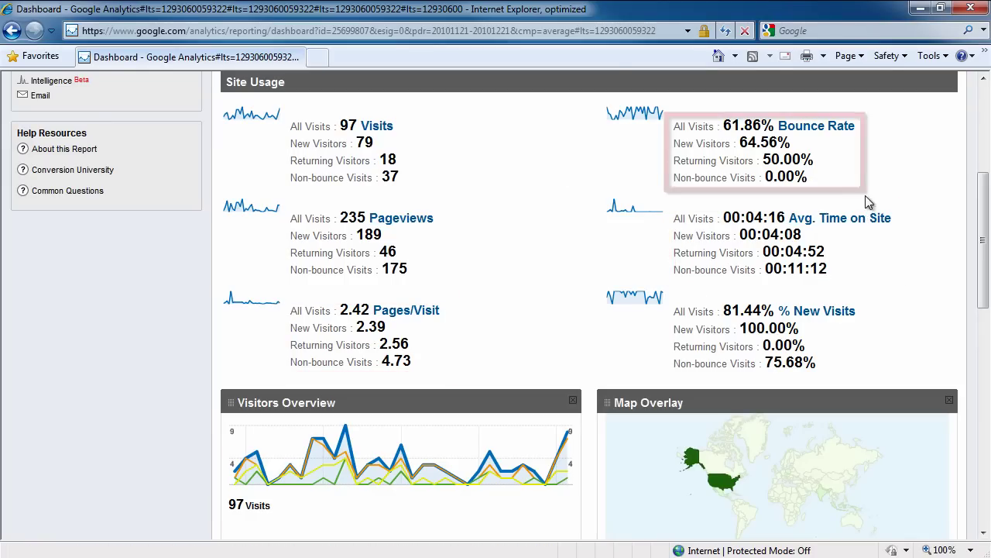
left_click(813, 128)
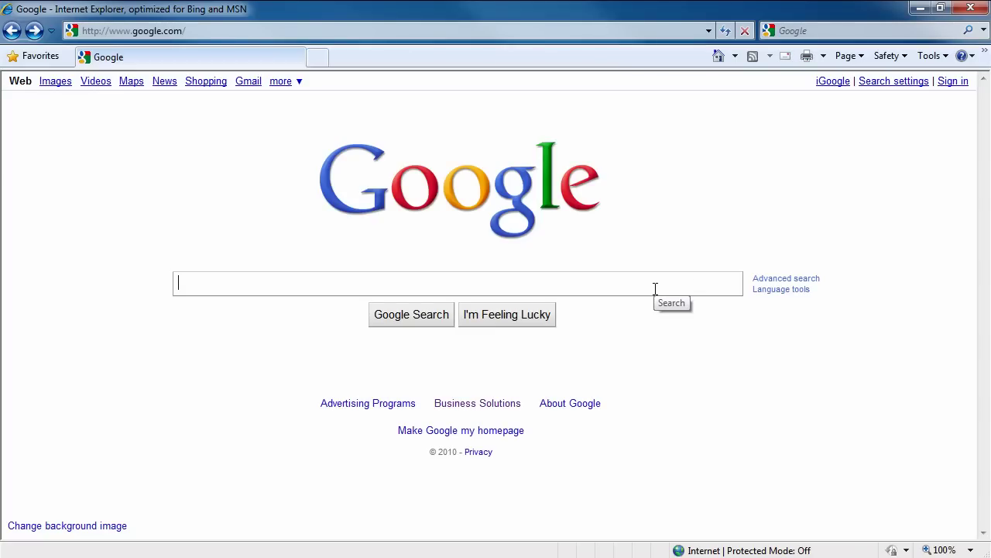
Search Google for "Google for webmasters video" and highlight the services.google.com video tutorial result
type("Google for w")
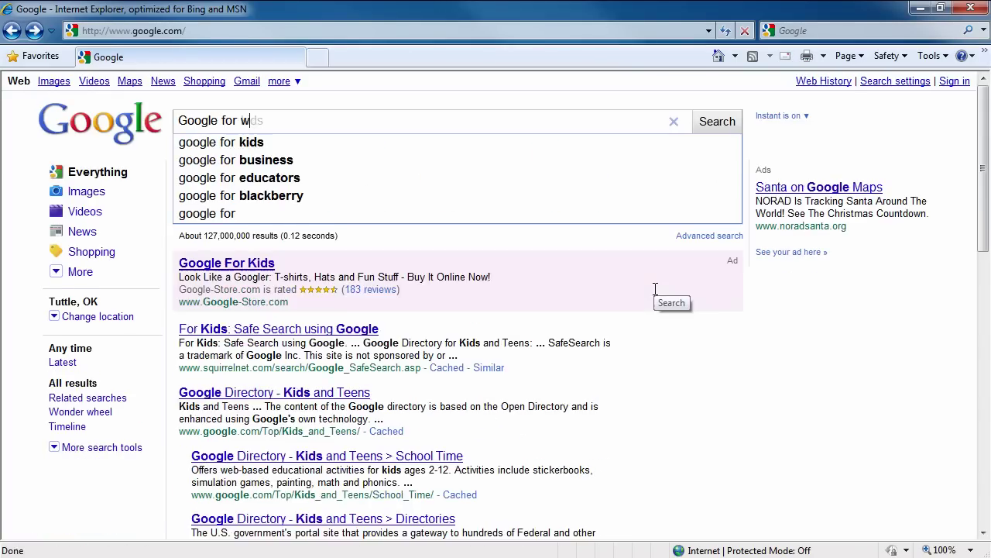
type("ebmasters video")
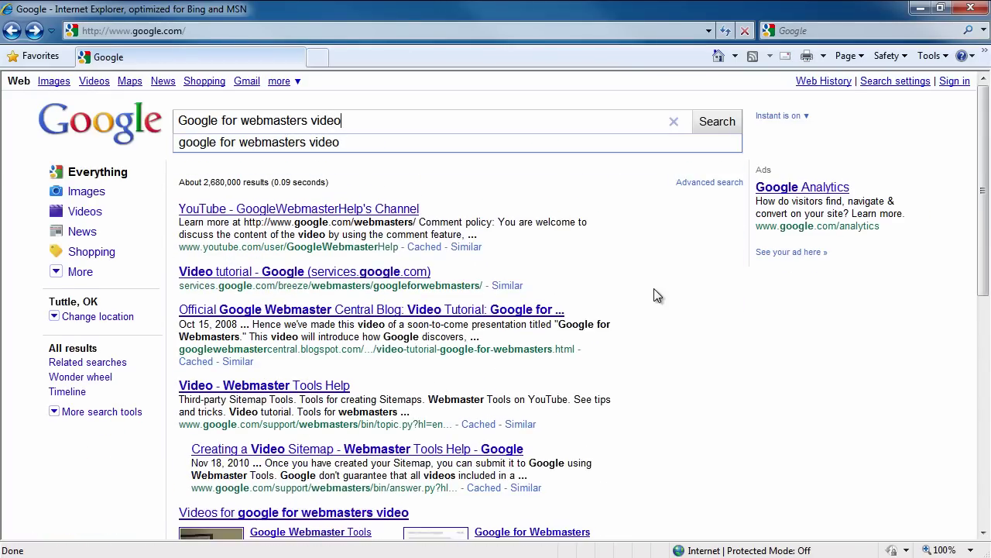
key("Return")
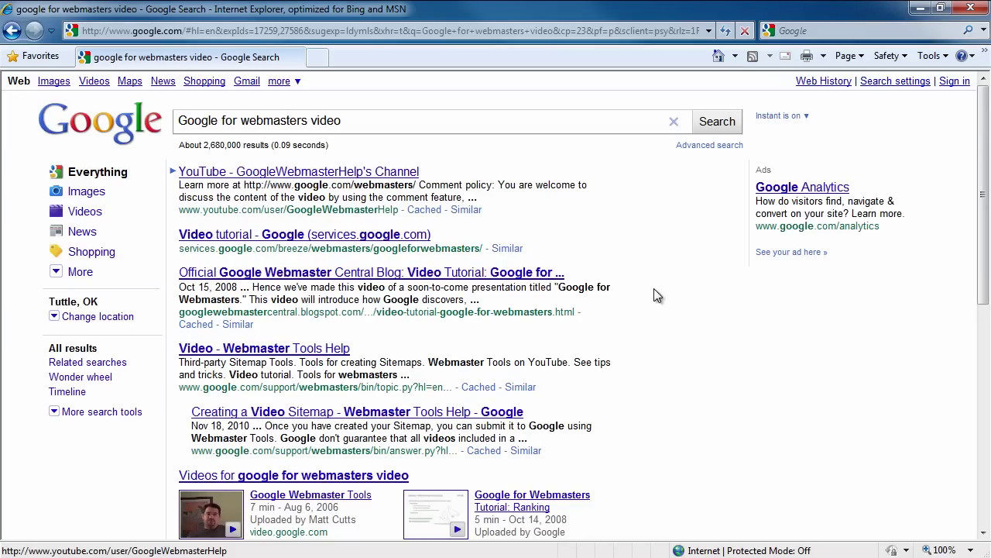
left_click_drag(534, 250, 179, 232)
left_click(631, 223)
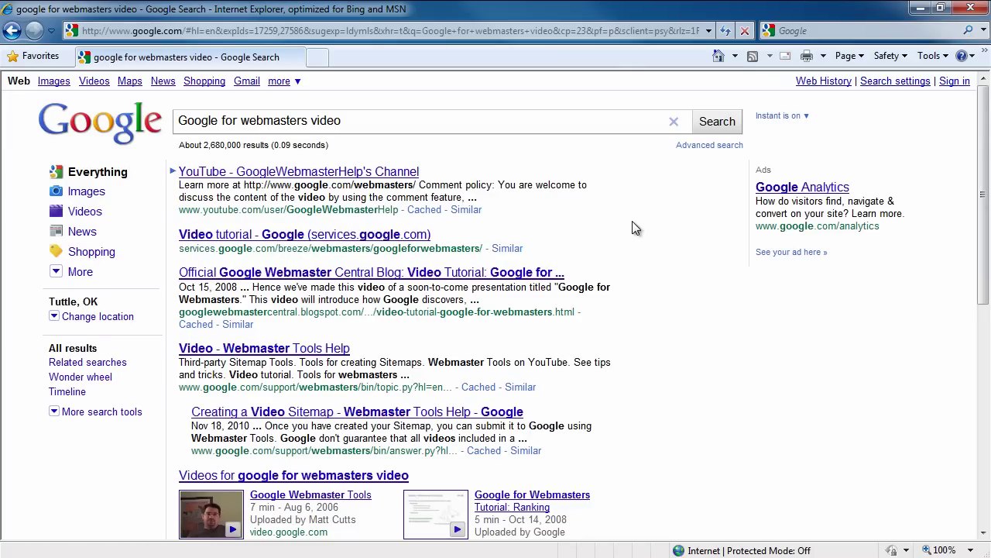